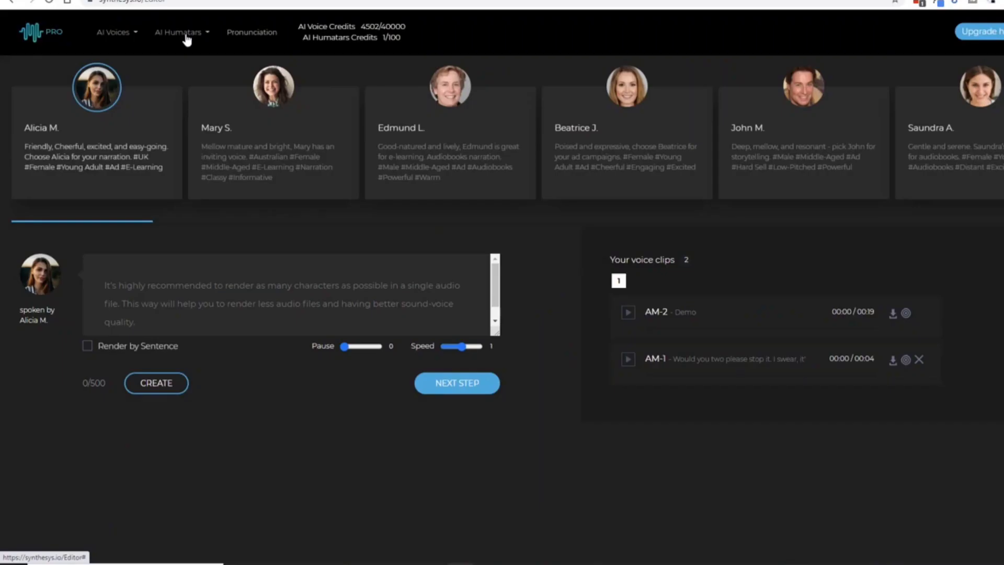
# Start a new AI humatar video from the AI Humatars menu
pyautogui.click(187, 39)
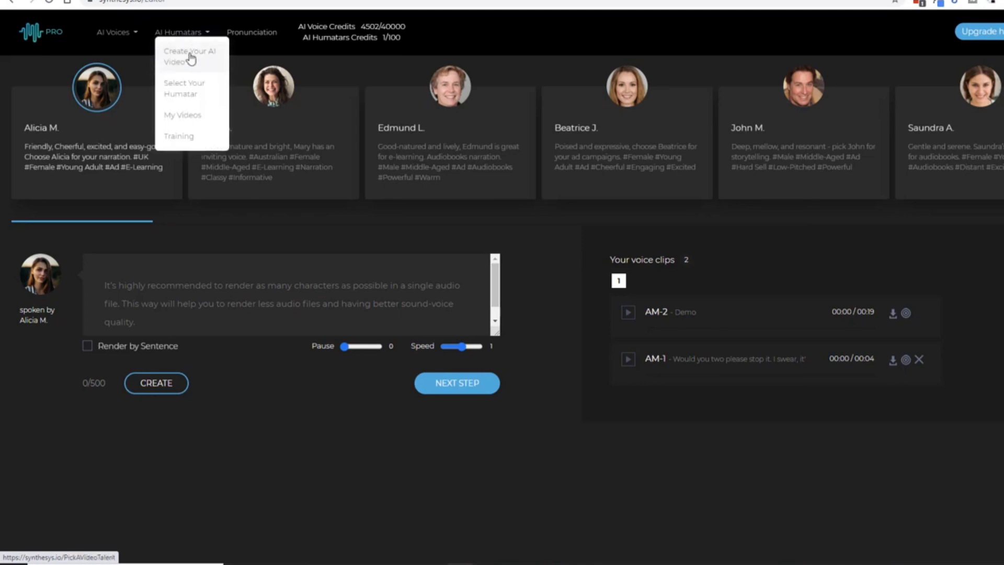
pyautogui.click(182, 63)
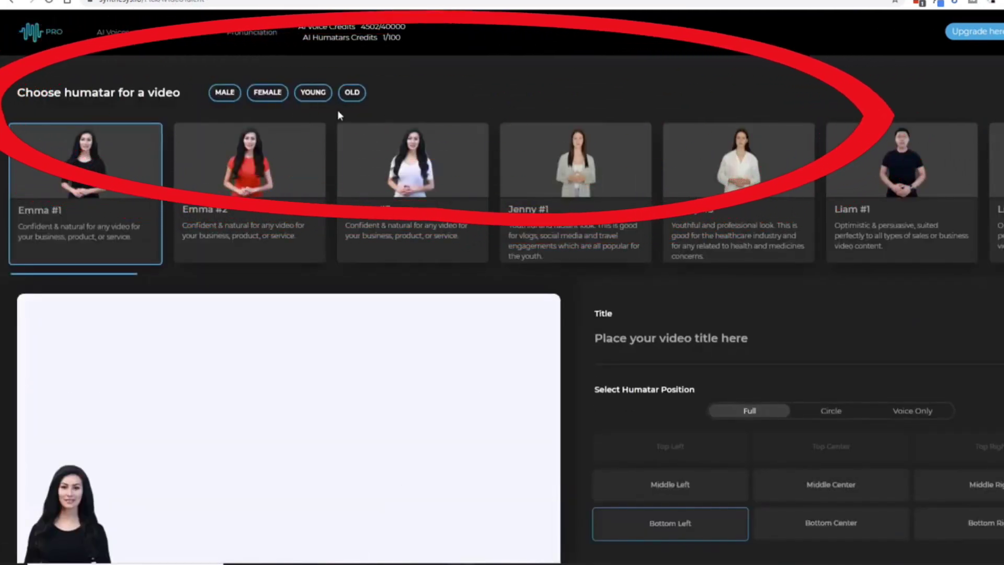
pyautogui.hscroll(3, 505, 190)
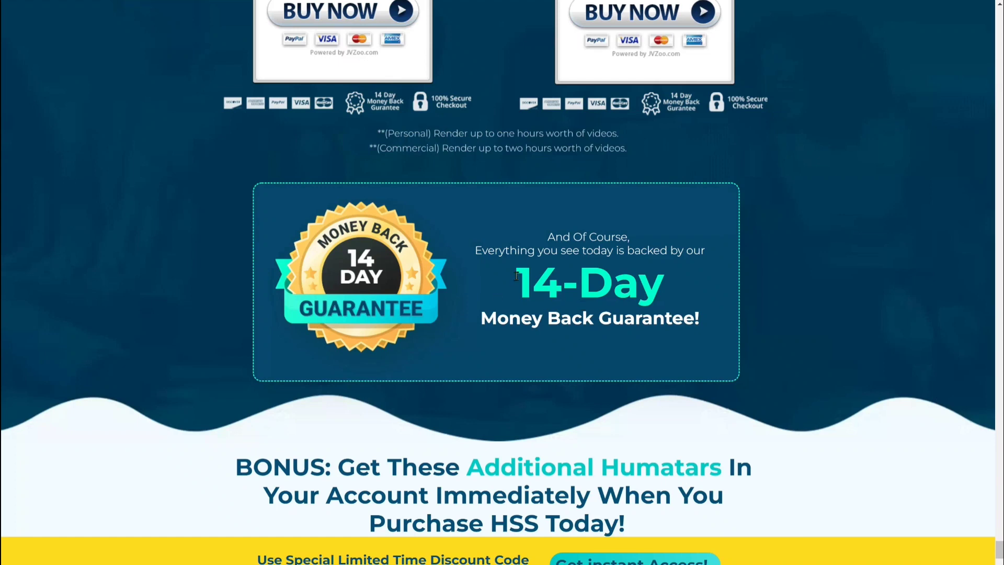
pyautogui.moveTo(516, 276); pyautogui.dragTo(670, 295)
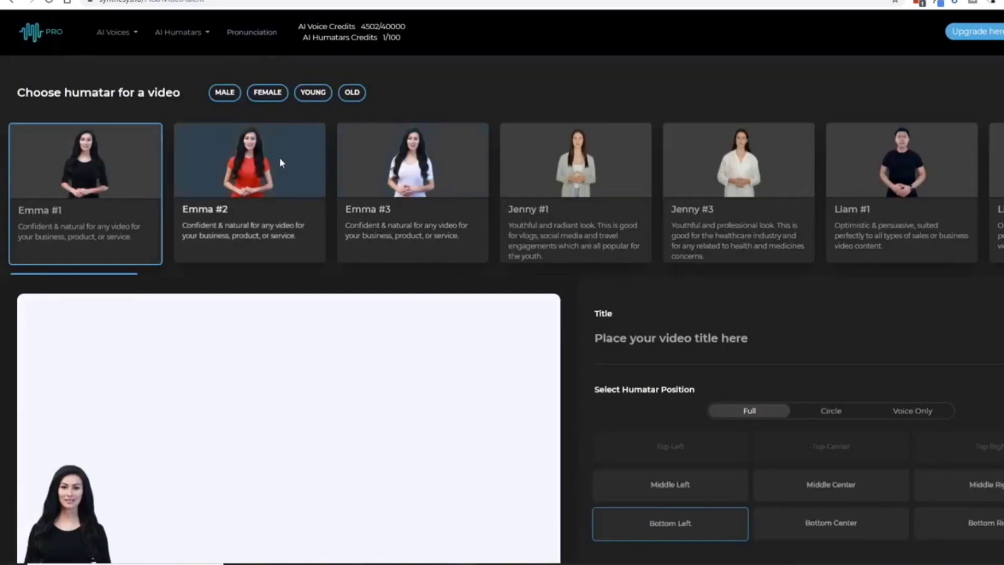
pyautogui.hscroll(10, 901, 159)
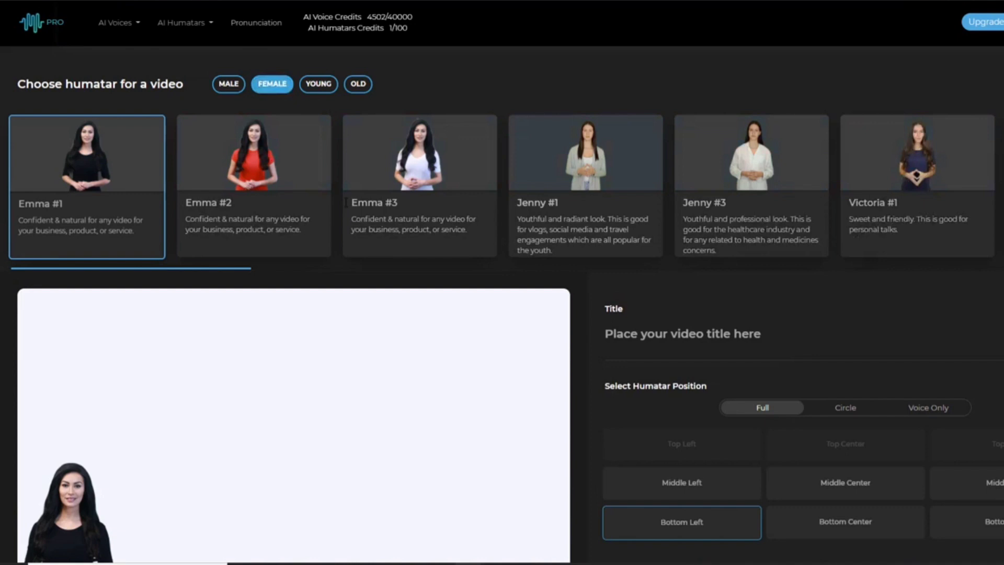
# Preview the Emma #2, Emma #3, Jenny #1 and Jenny #3 humatars
pyautogui.click(257, 179)
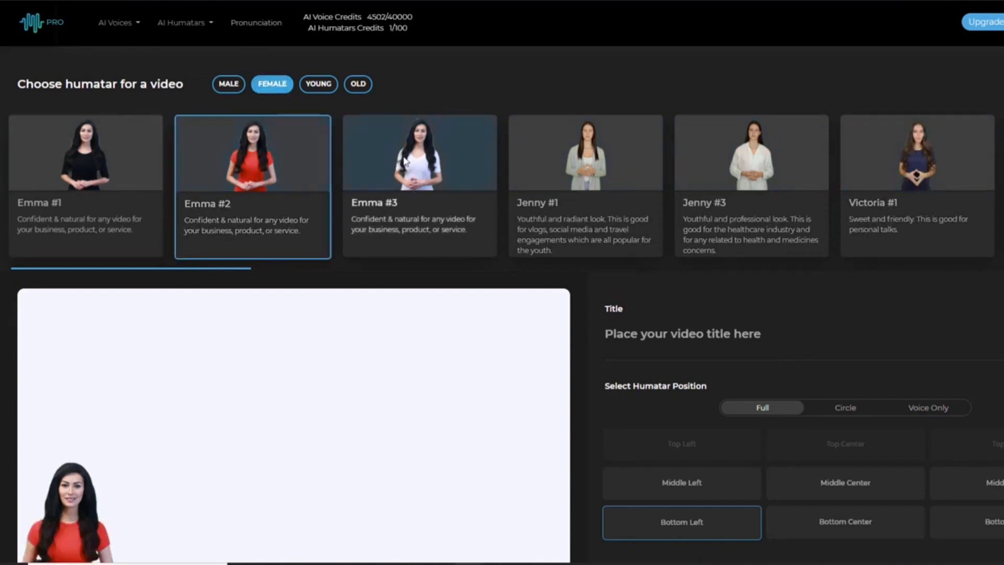
pyautogui.click(436, 176)
pyautogui.click(579, 163)
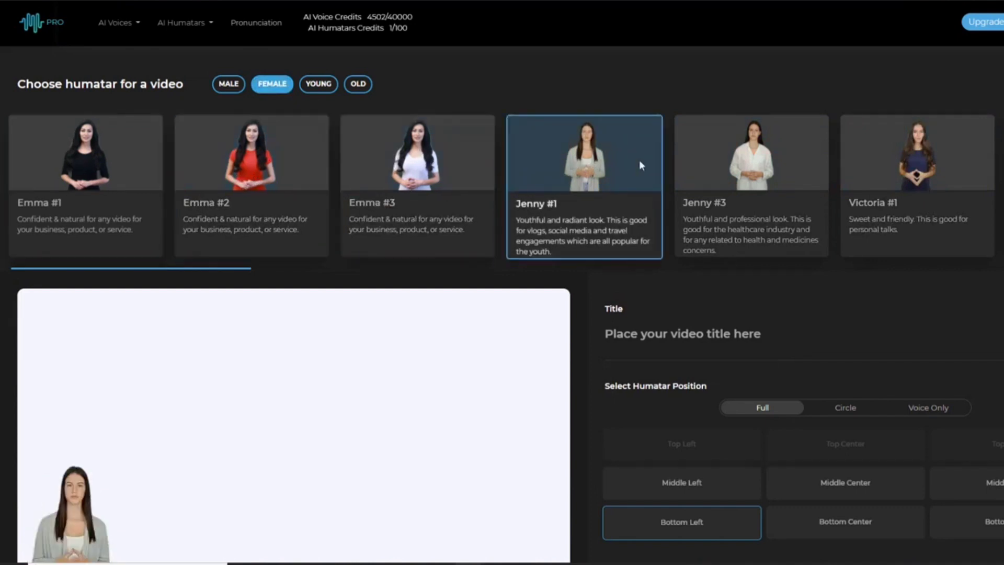
pyautogui.click(718, 162)
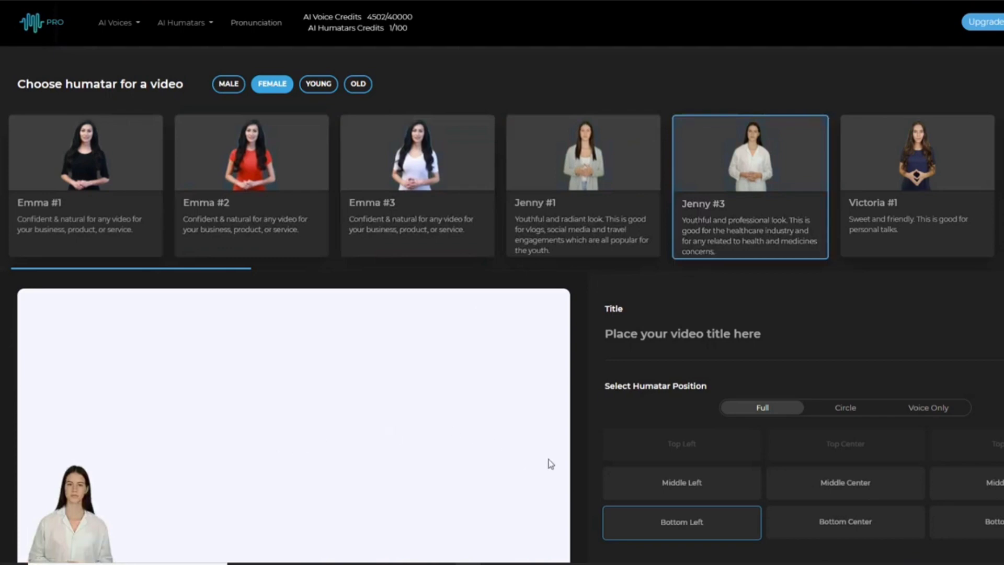
# Try centre and bottom-centre positions, then preview Emma #3 centred and Victoria #1
pyautogui.click(862, 488)
pyautogui.click(855, 530)
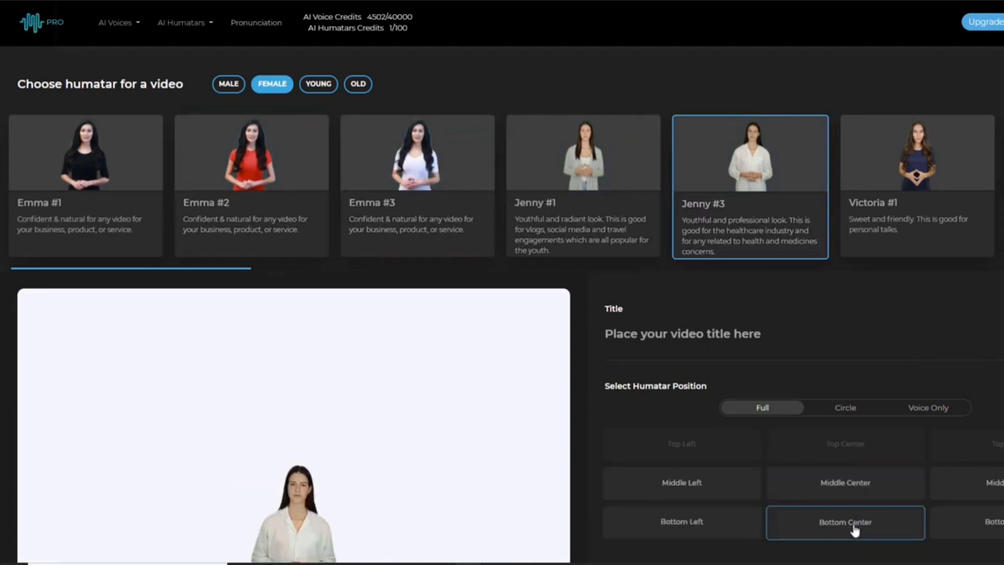
pyautogui.click(853, 484)
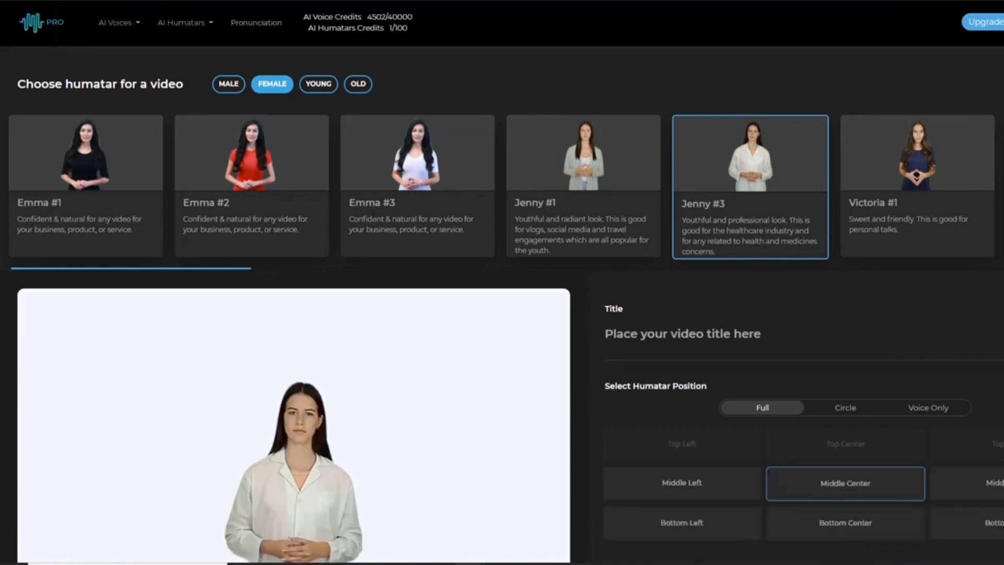
pyautogui.click(359, 157)
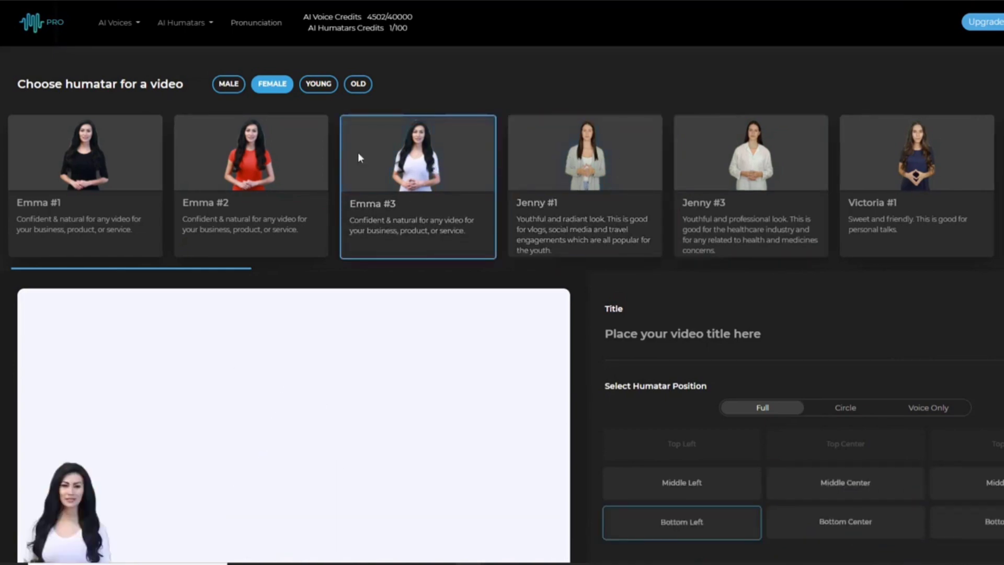
pyautogui.click(807, 479)
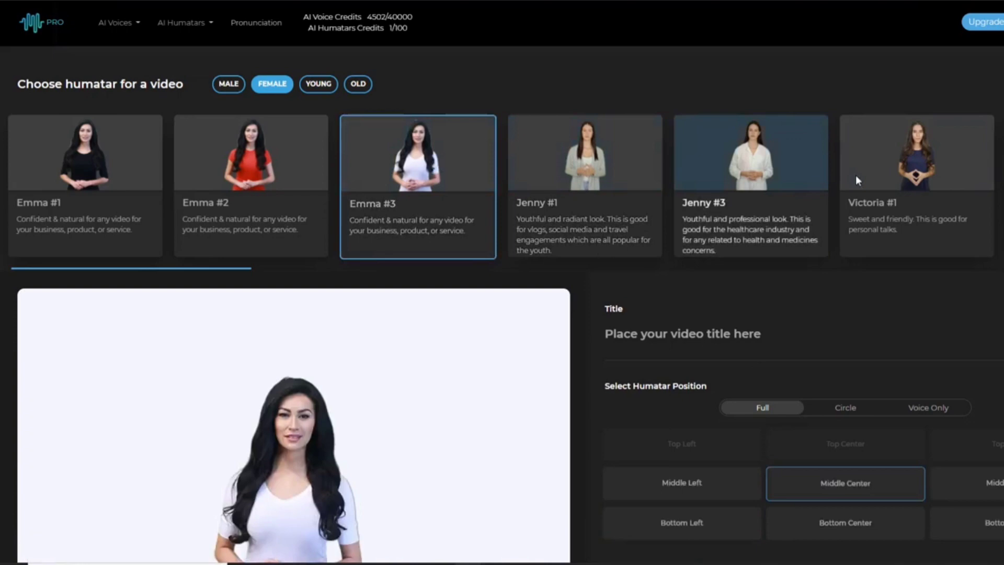
pyautogui.hscroll(3, 855, 176)
pyautogui.click(561, 157)
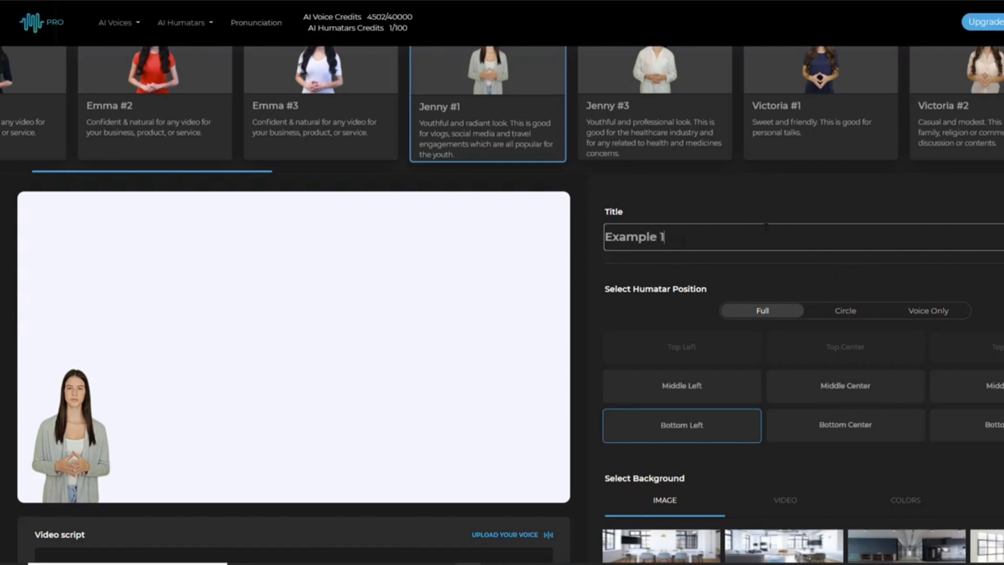
pyautogui.scroll(-2, 594, 295)
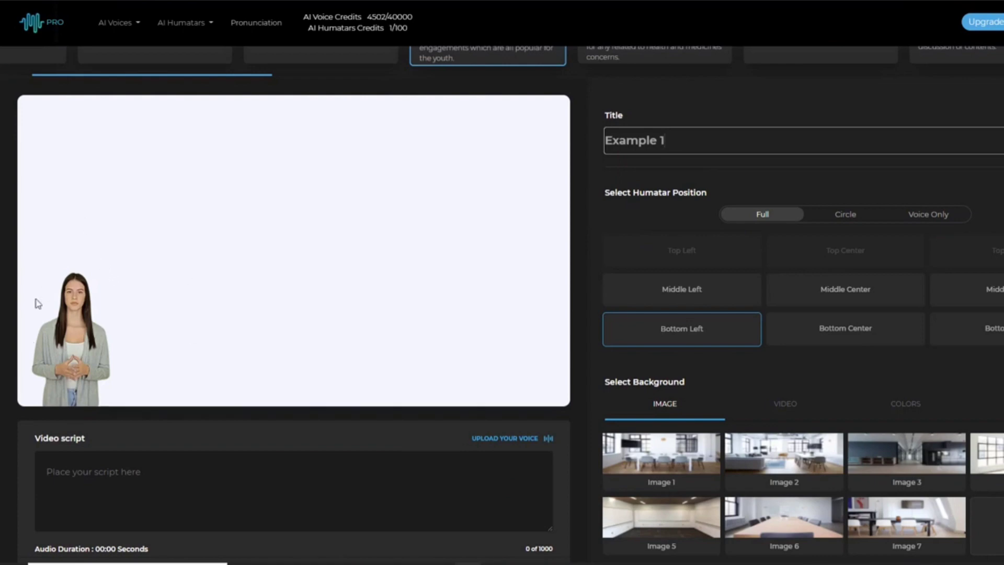
# Try the circle style, then place the humatar in the bottom-right corner
pyautogui.click(844, 220)
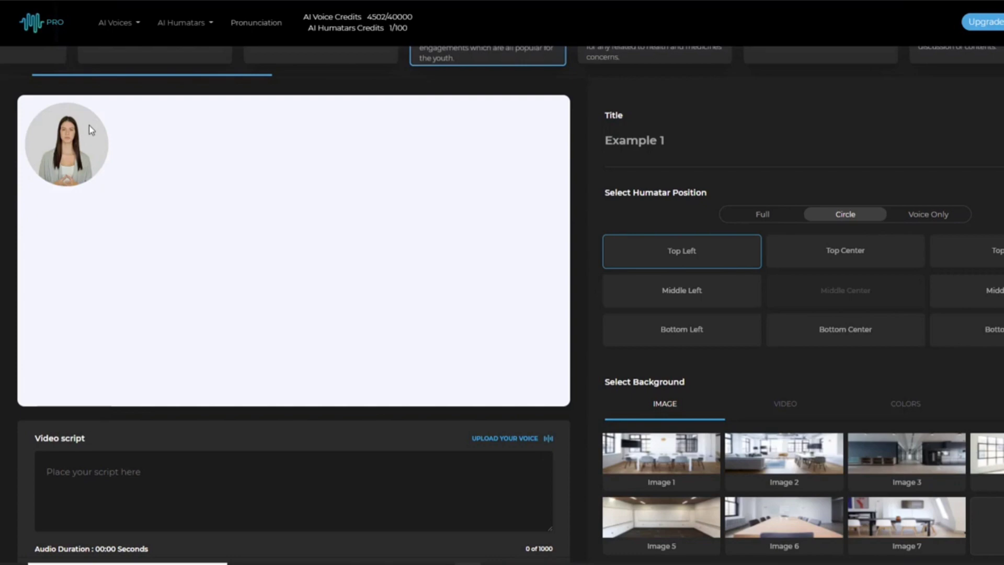
pyautogui.click(999, 333)
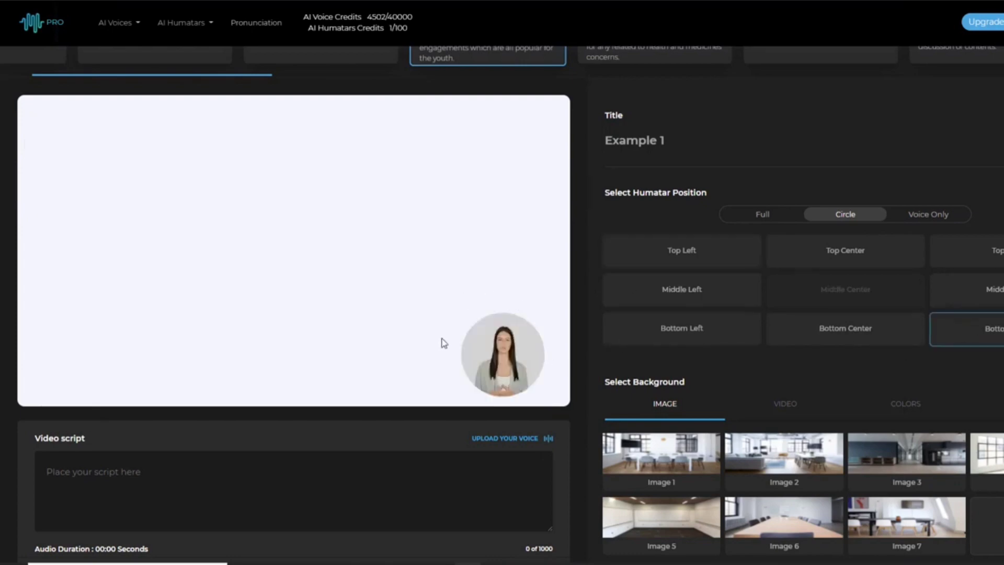
# Restore the full-body humatar, apply office Image 1, and browse video and colour backgrounds
pyautogui.click(762, 215)
pyautogui.scroll(-2, 706, 197)
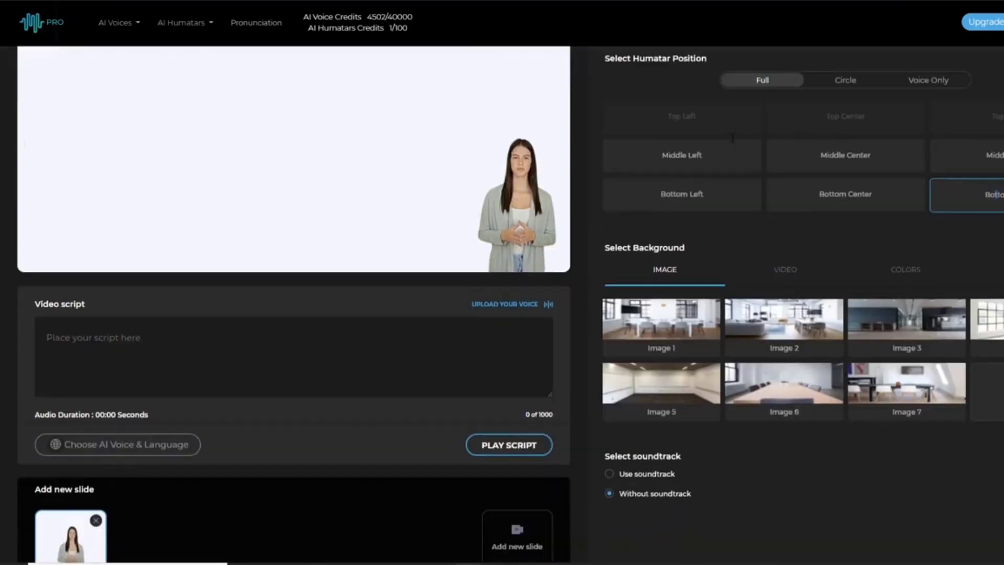
pyautogui.scroll(-2, 662, 130)
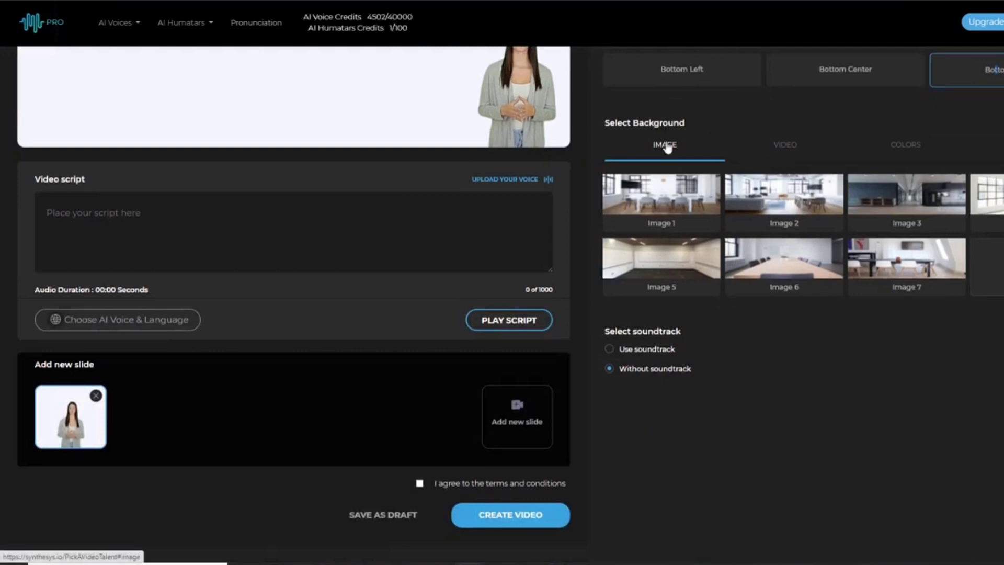
pyautogui.click(662, 193)
pyautogui.scroll(2, 661, 236)
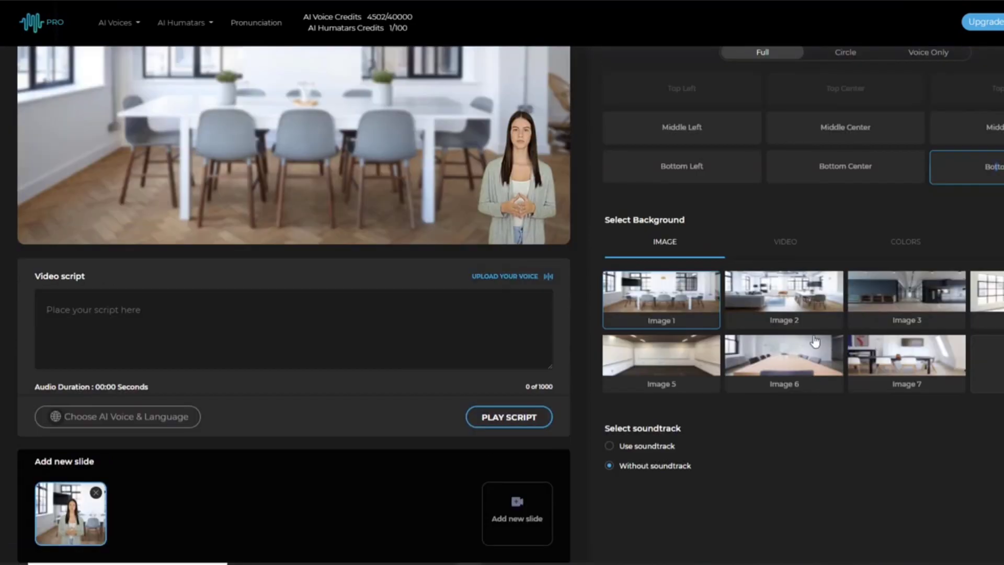
pyautogui.click(785, 243)
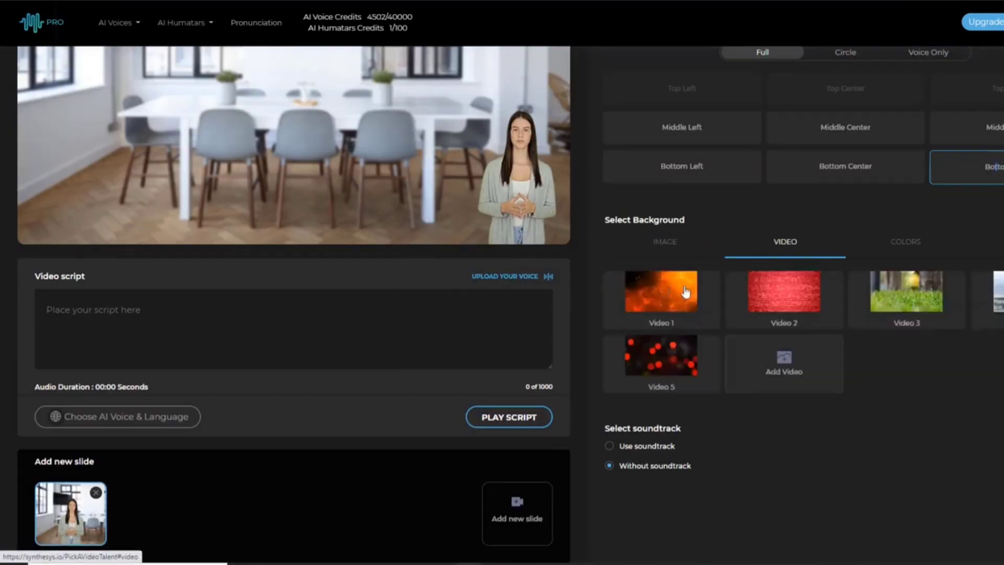
pyautogui.click(908, 250)
# Try white, violet, yellow, lilac and green solid-colour backgrounds
pyautogui.click(672, 313)
pyautogui.click(673, 359)
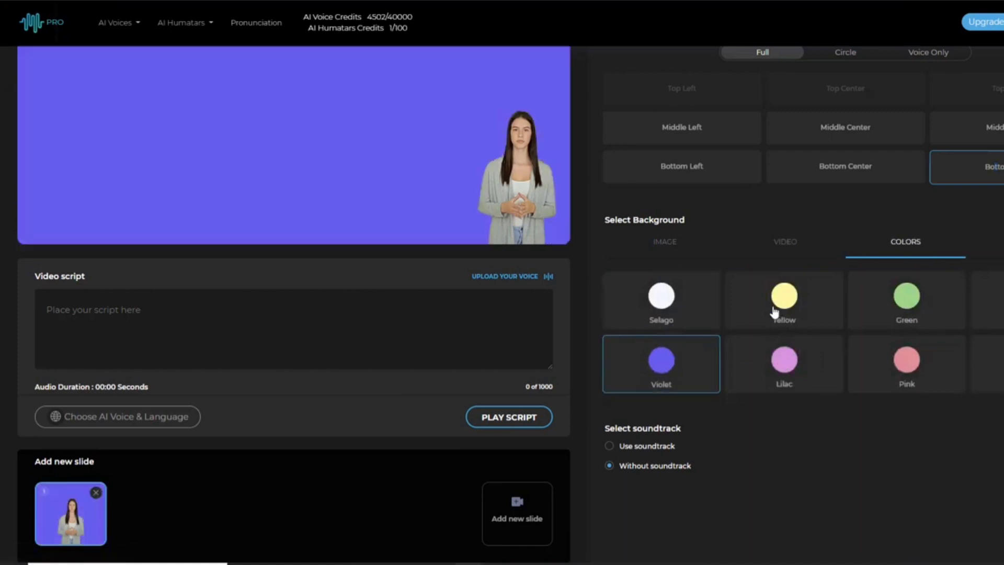
pyautogui.click(785, 318)
pyautogui.click(797, 365)
pyautogui.click(906, 314)
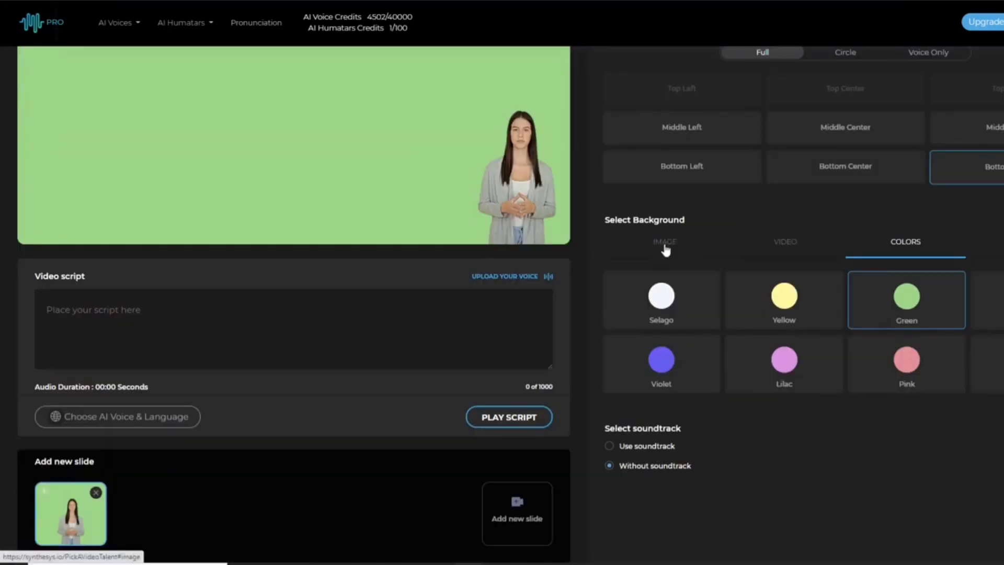
# Switch the background back to office Image 1 and begin the video script
pyautogui.click(665, 250)
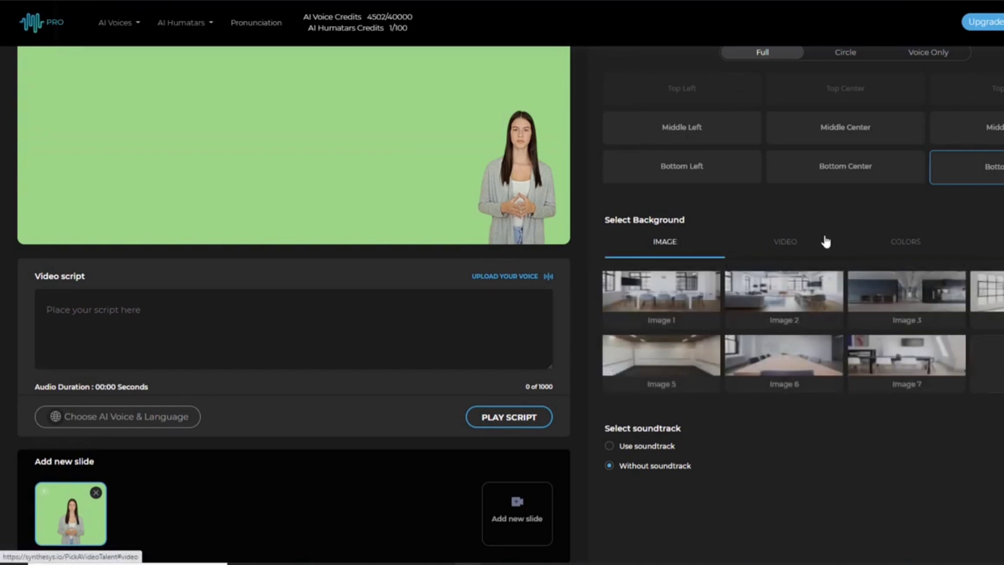
pyautogui.click(667, 292)
pyautogui.scroll(2, 882, 455)
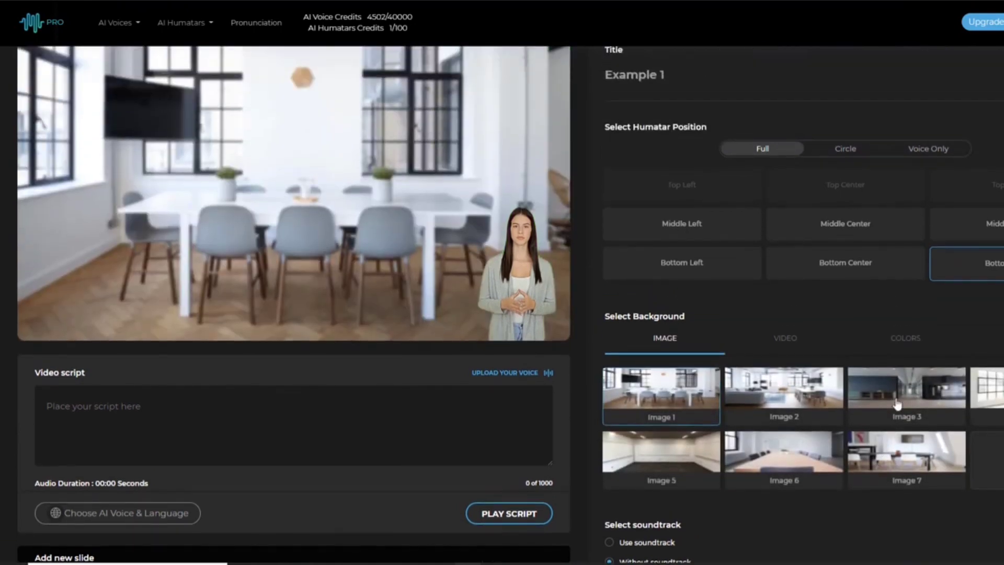
pyautogui.scroll(-2, 103, 327)
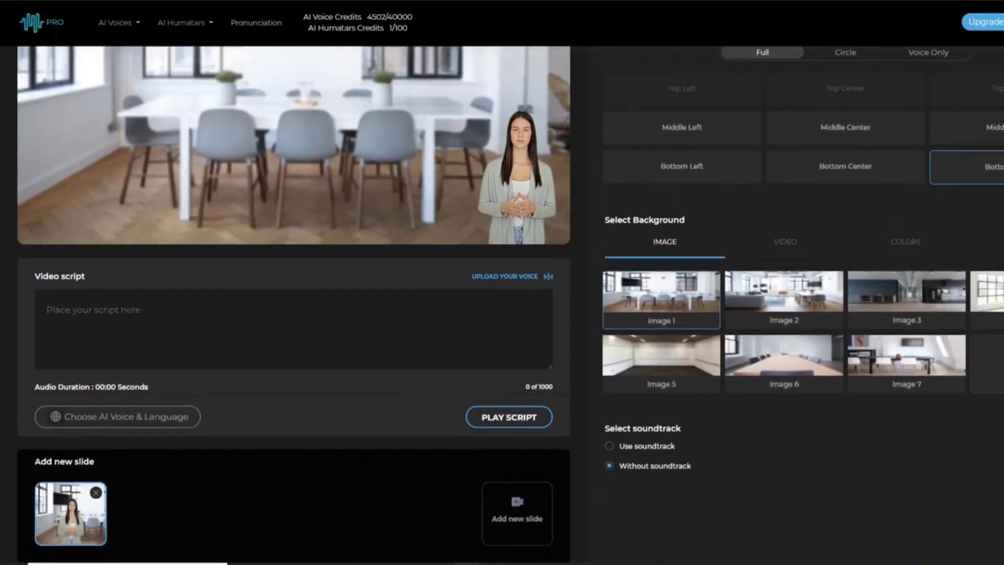
pyautogui.click(165, 326)
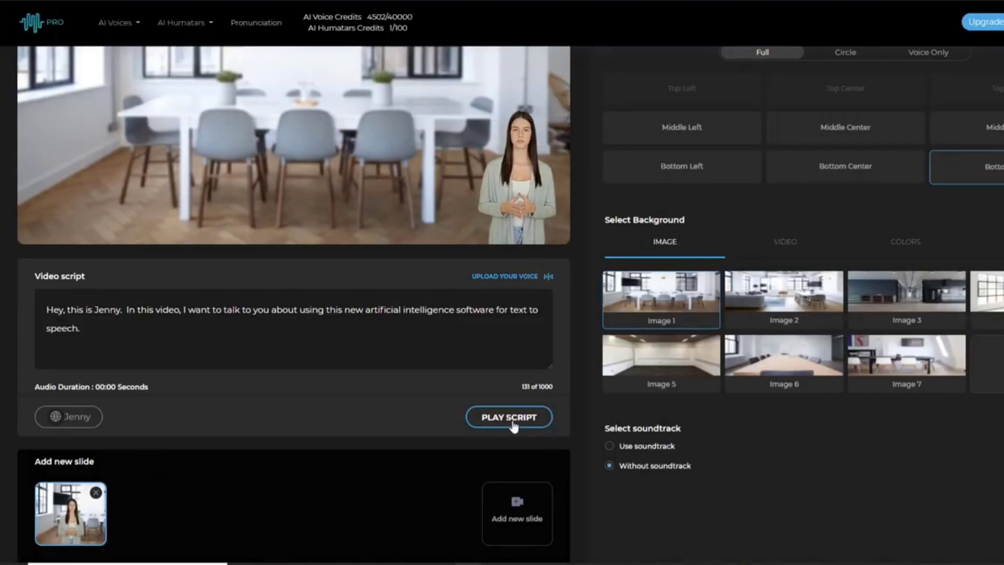
# Generate and preview the script's spoken audio in Jenny's voice
pyautogui.click(513, 425)
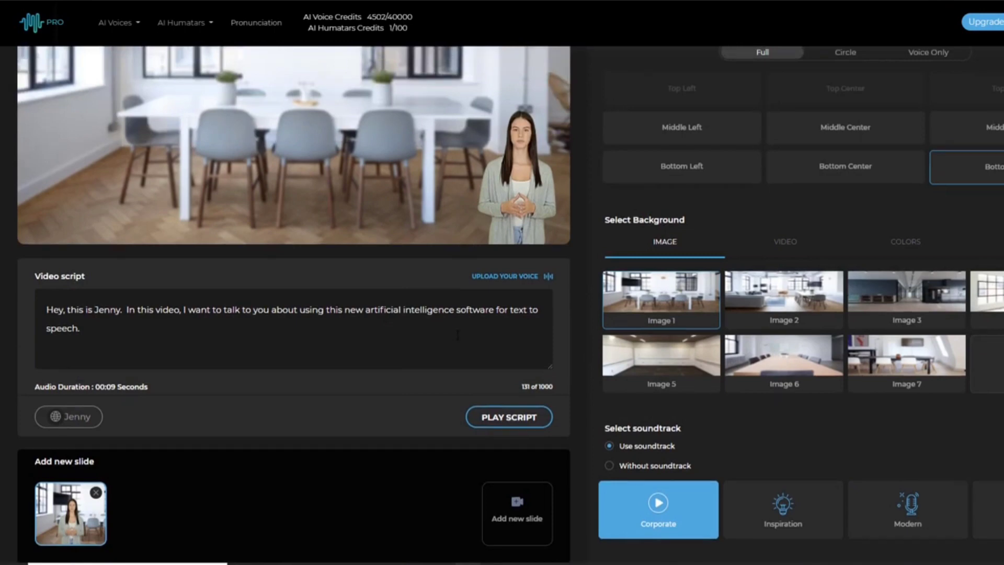
pyautogui.scroll(-2, 345, 330)
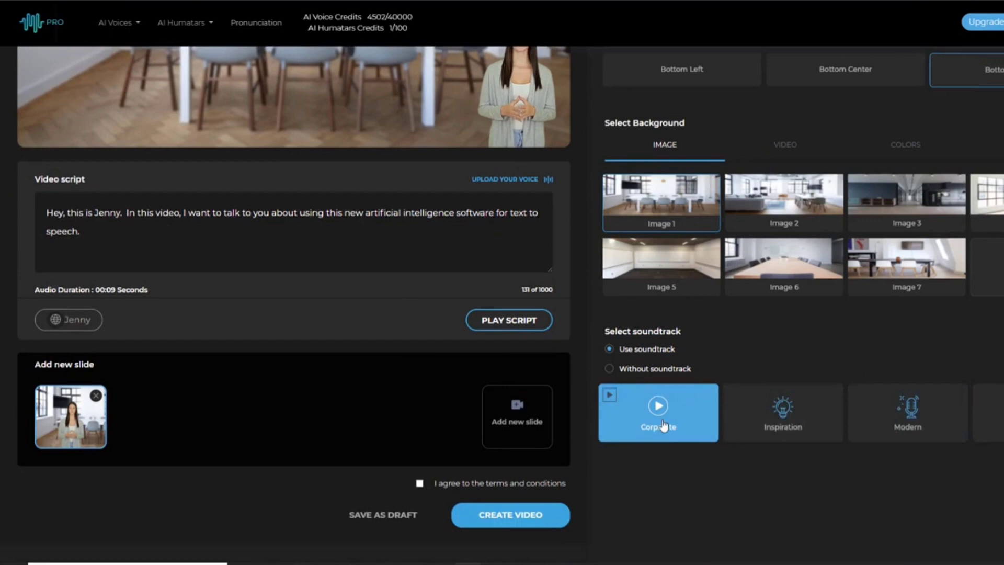
# Choose no soundtrack, agree to the terms, and submit Example 1 for rendering
pyautogui.moveTo(659, 510)
pyautogui.click(609, 368)
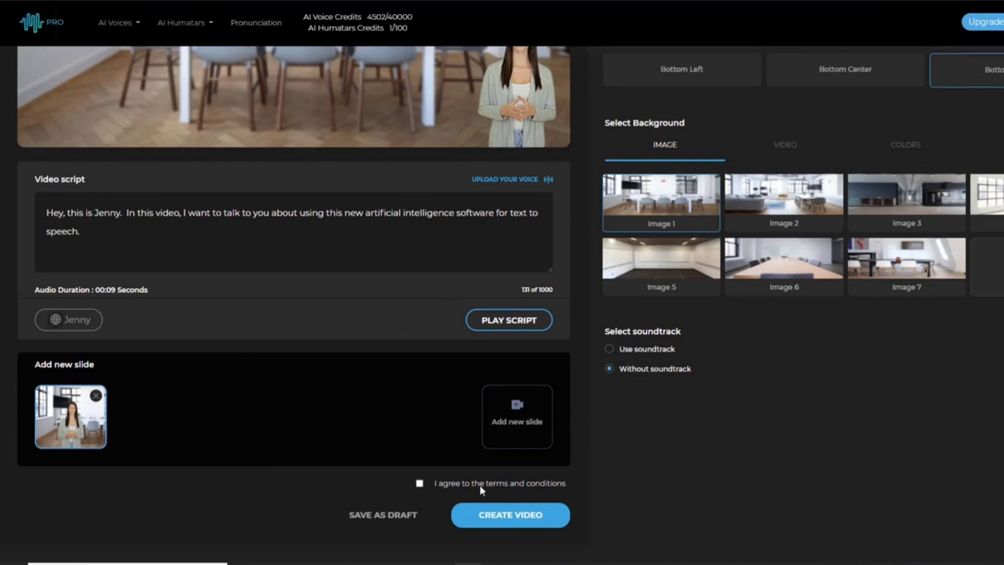
pyautogui.click(421, 486)
pyautogui.click(490, 448)
pyautogui.click(510, 516)
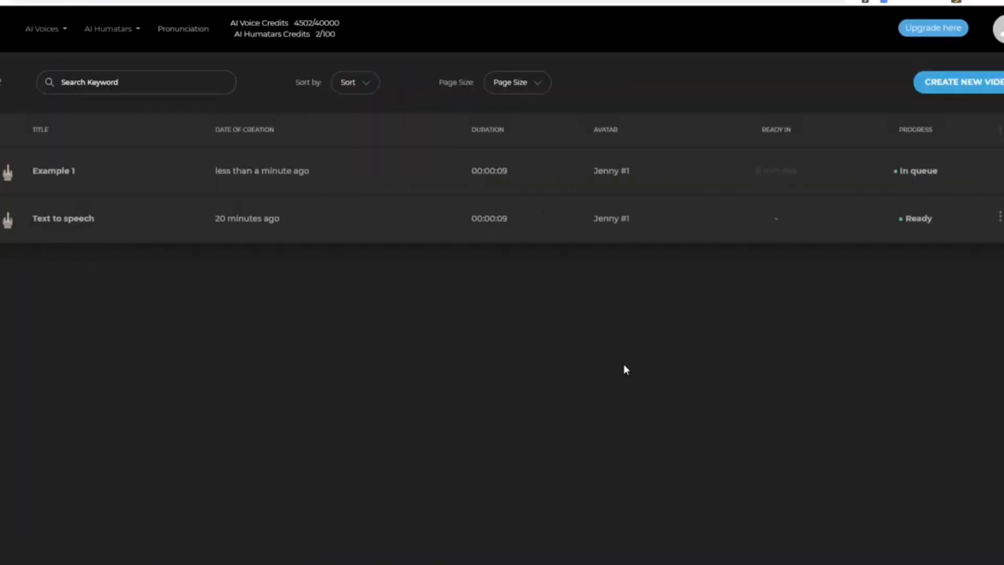
# Copy the sharable link of the ready Text to speech video
pyautogui.tripleClick(767, 175)
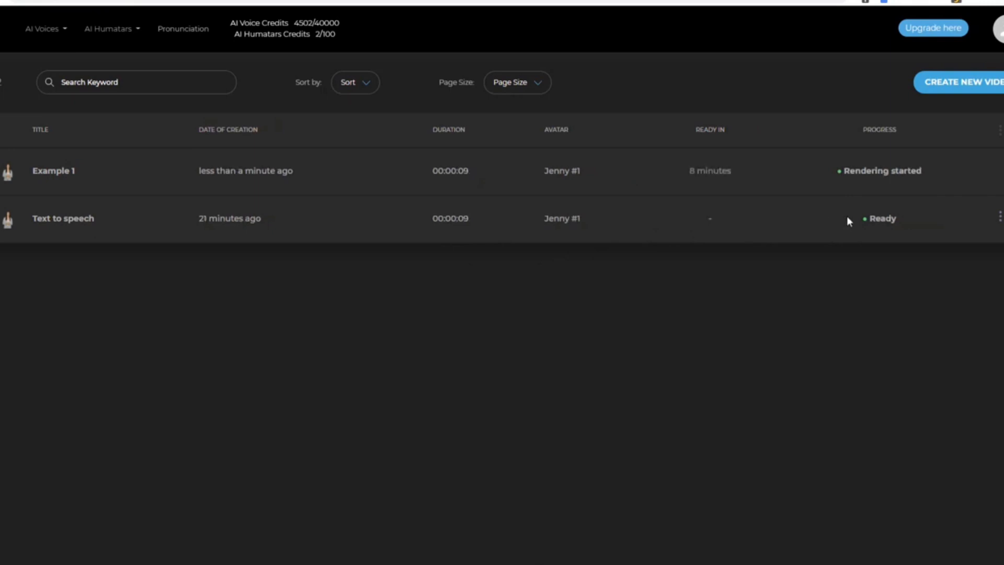
pyautogui.click(1000, 218)
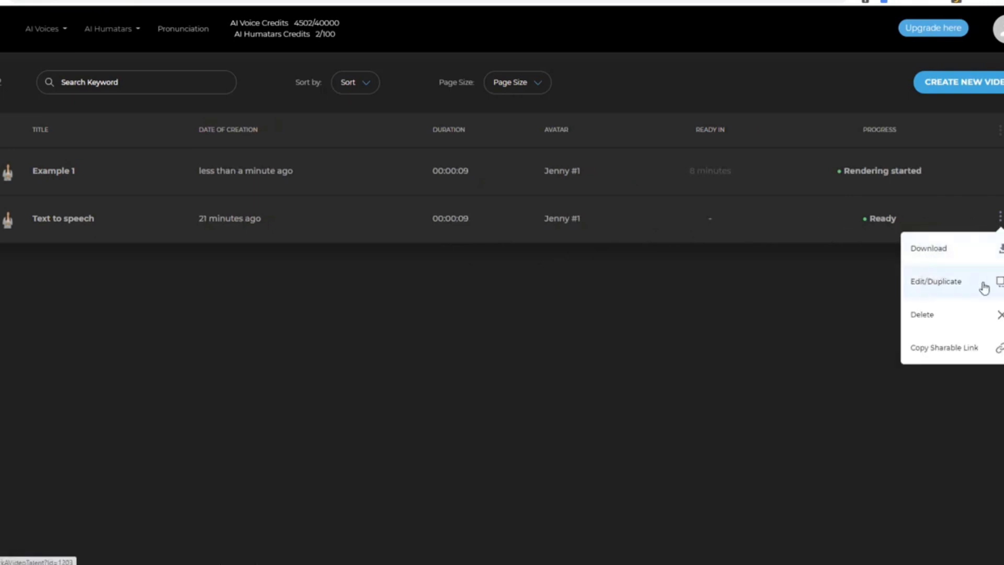
pyautogui.click(951, 349)
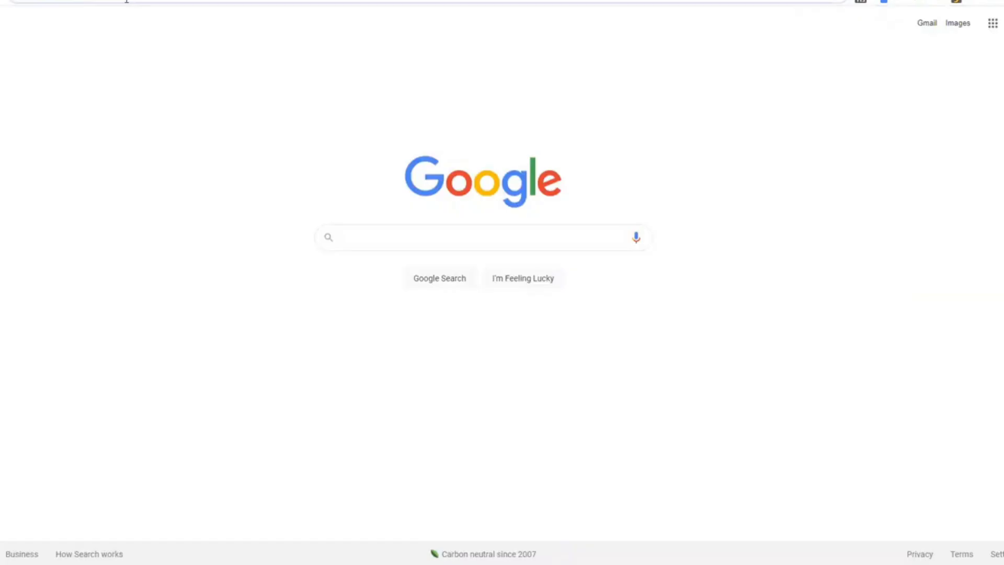
# Paste and go to the copied share link in Chrome's address bar
pyautogui.rightClick(130, 1)
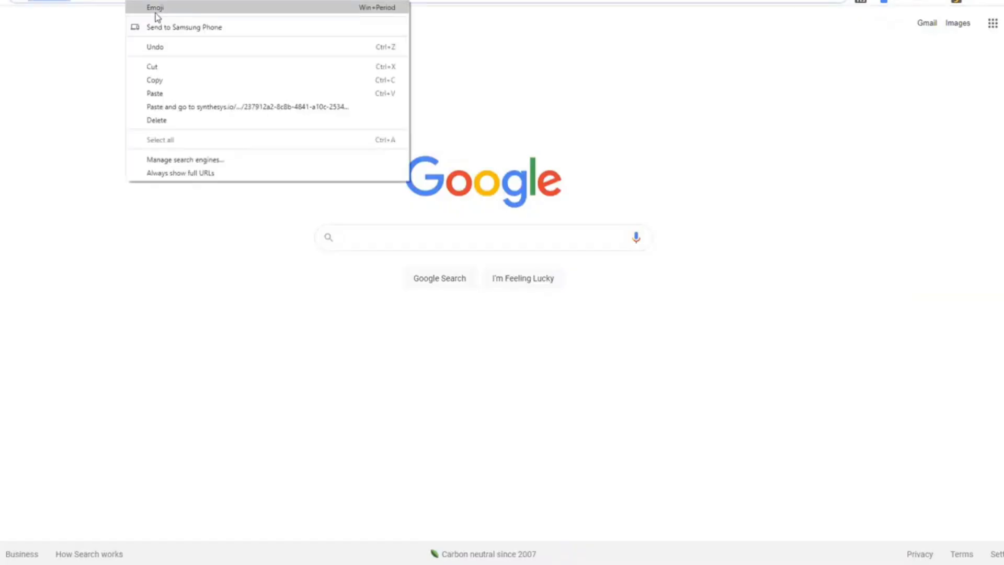
pyautogui.click(189, 111)
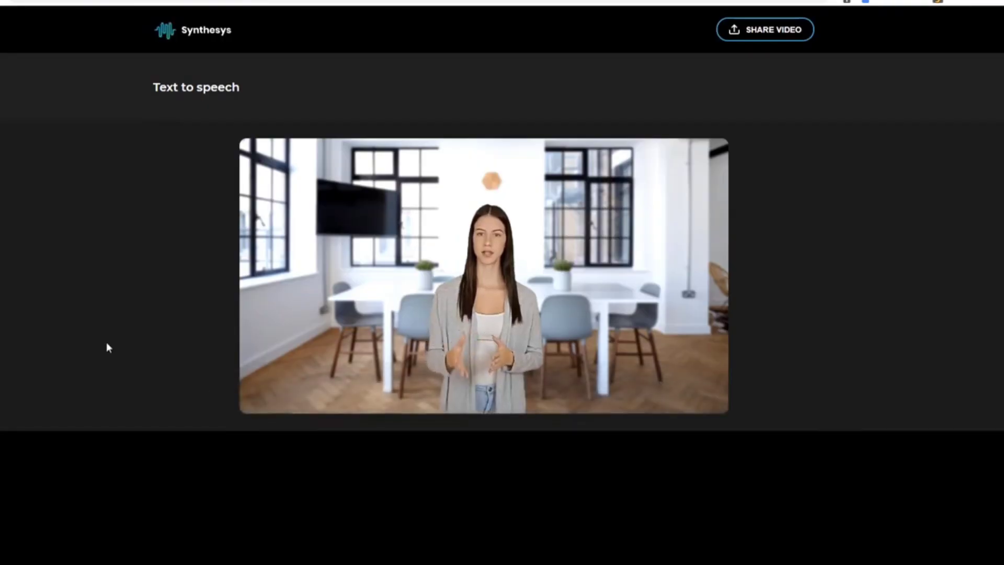